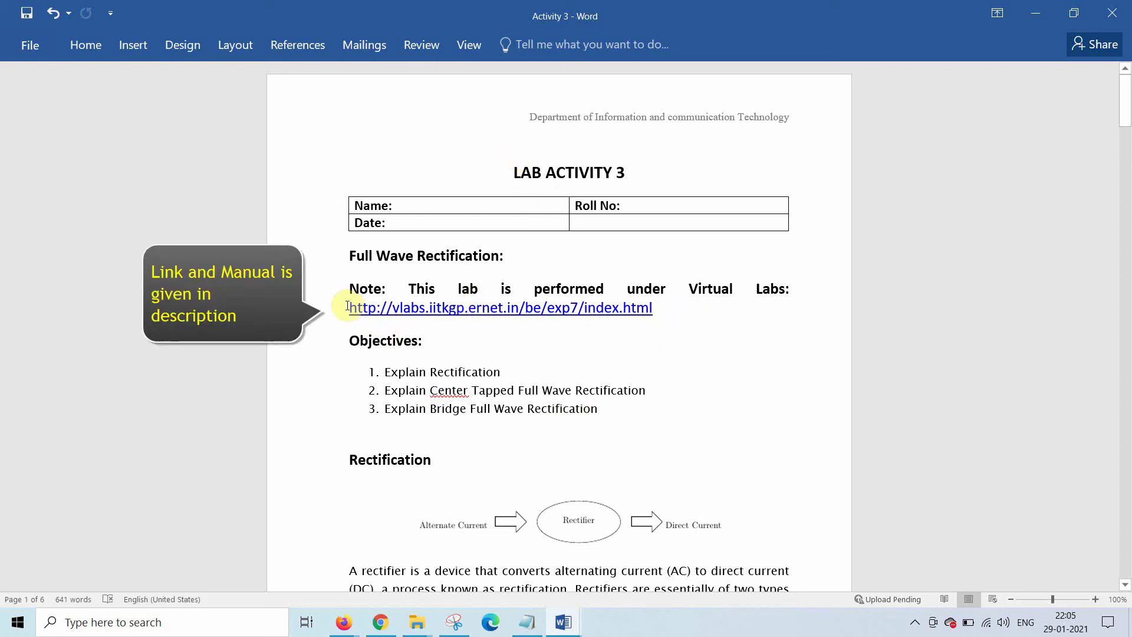
# Check the Virtual Labs link, then scroll down to the page 2 center-tapped transformer diagrams.
pyautogui.moveTo(455, 311); pyautogui.dragTo(669, 299)
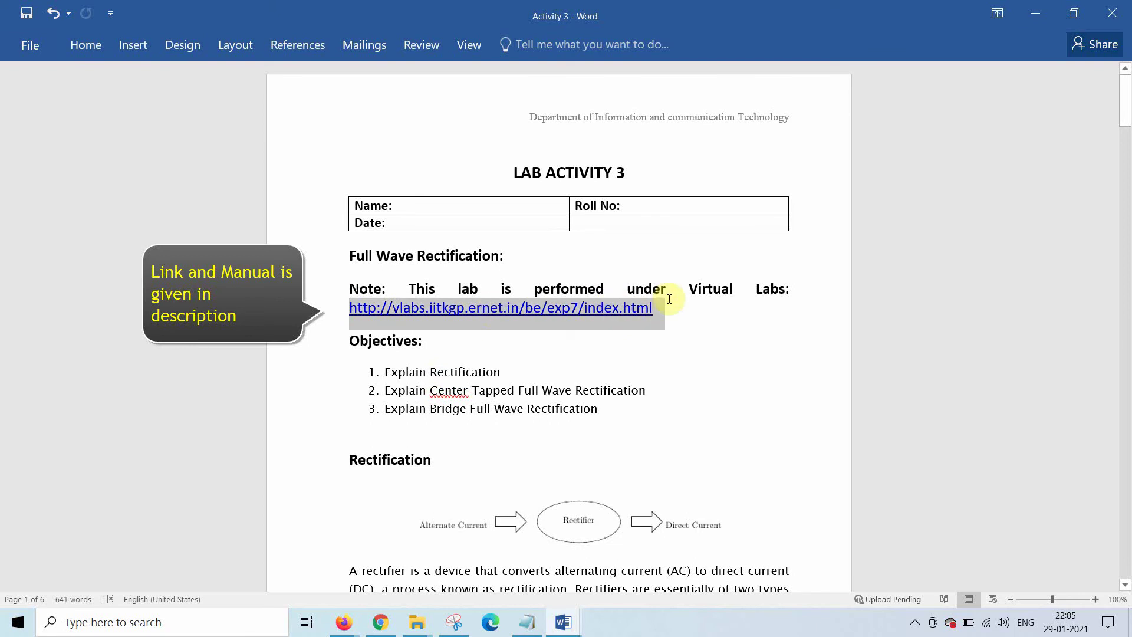
pyautogui.click(504, 256)
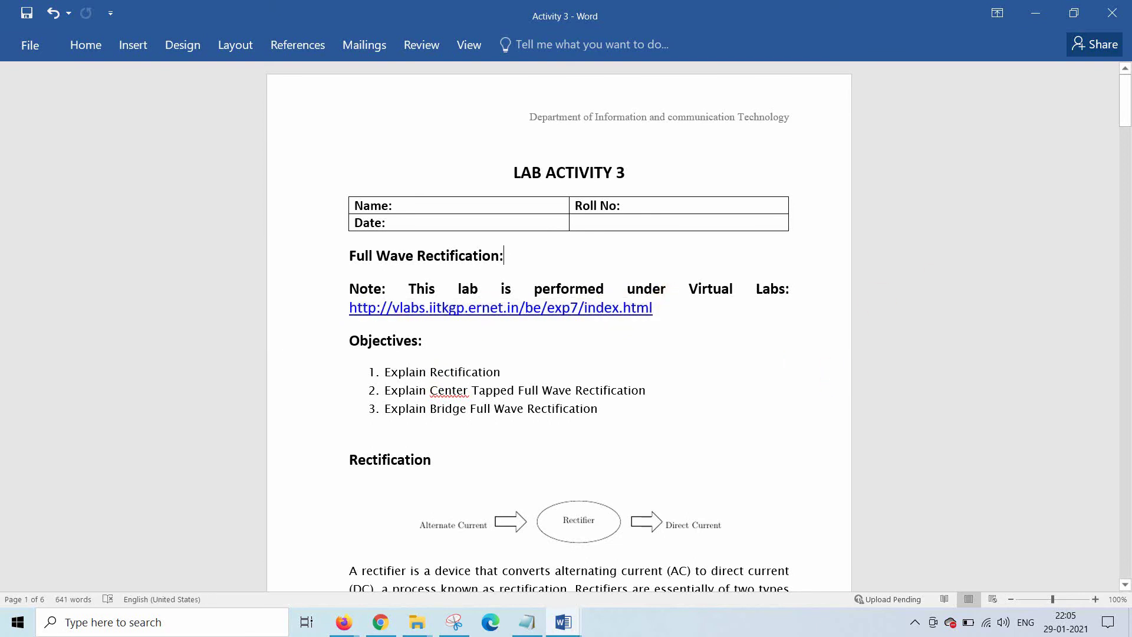
pyautogui.moveTo(1126, 105); pyautogui.dragTo(1129, 248)
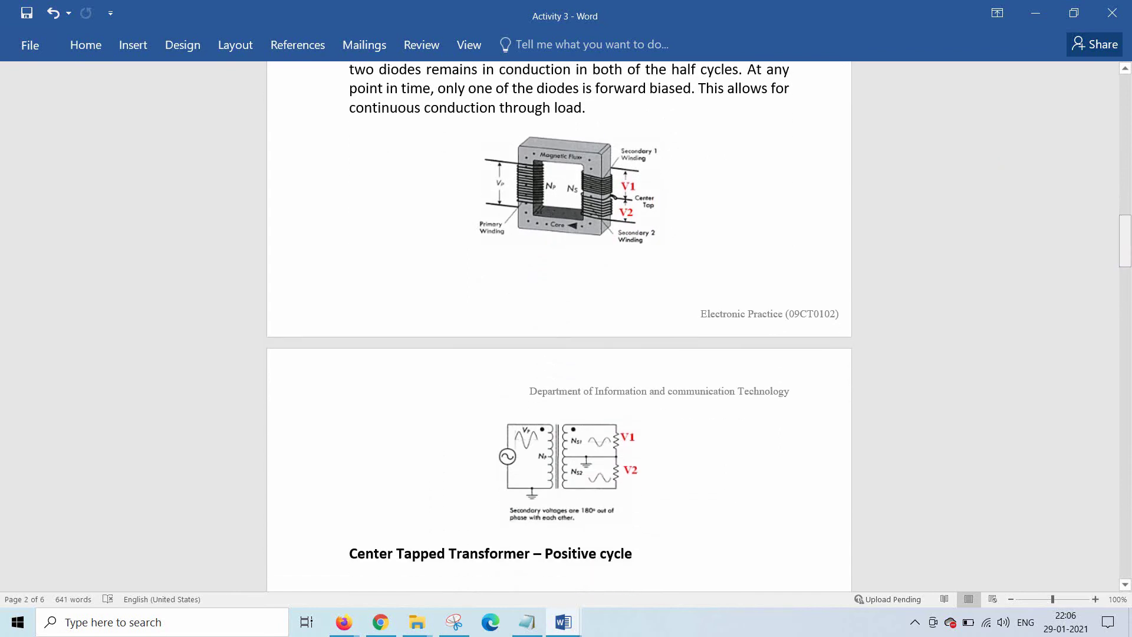
# Scroll past the bridge rectifier pages to the page 5 seven-step Procedure and circuit diagram.
pyautogui.moveTo(1127, 242); pyautogui.dragTo(1127, 284)
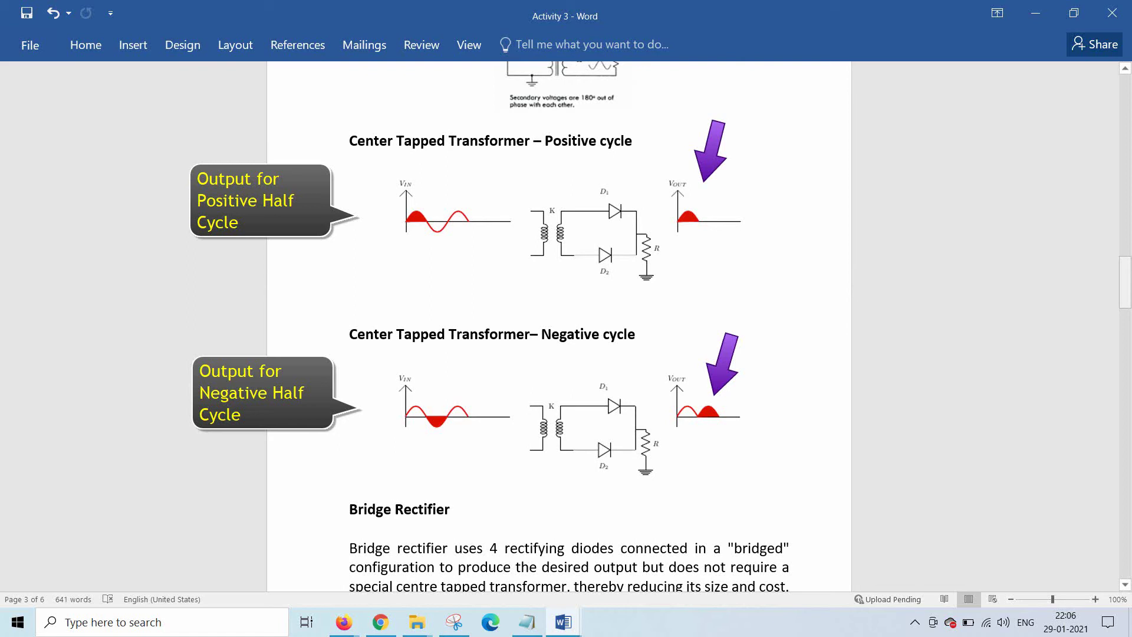
pyautogui.moveTo(1127, 284); pyautogui.dragTo(1126, 344)
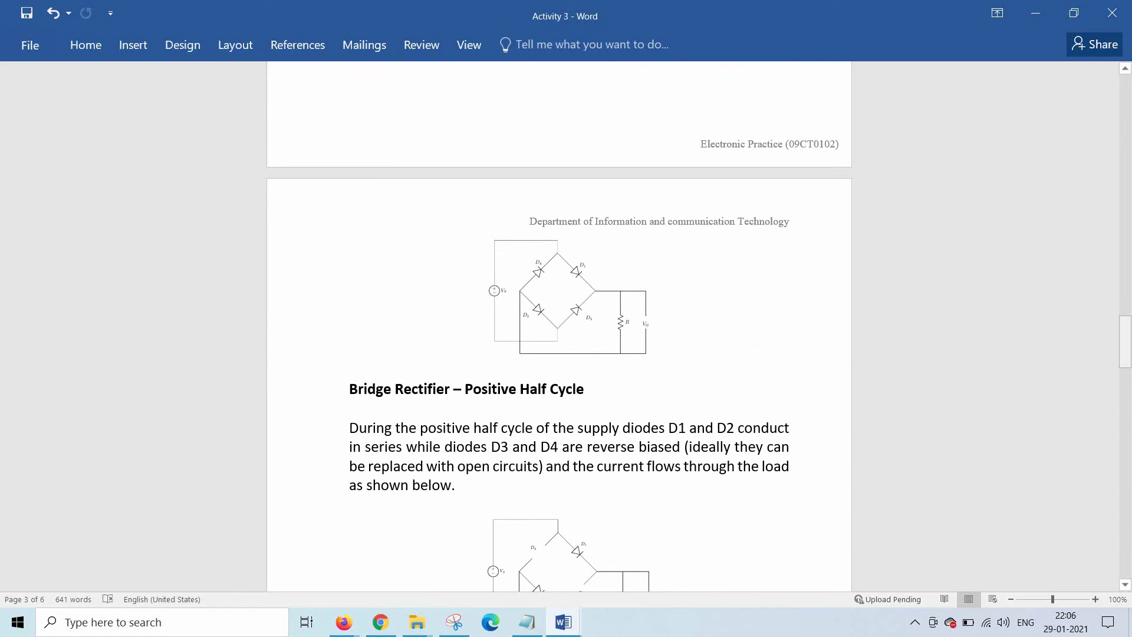
pyautogui.moveTo(1126, 344); pyautogui.dragTo(1129, 479)
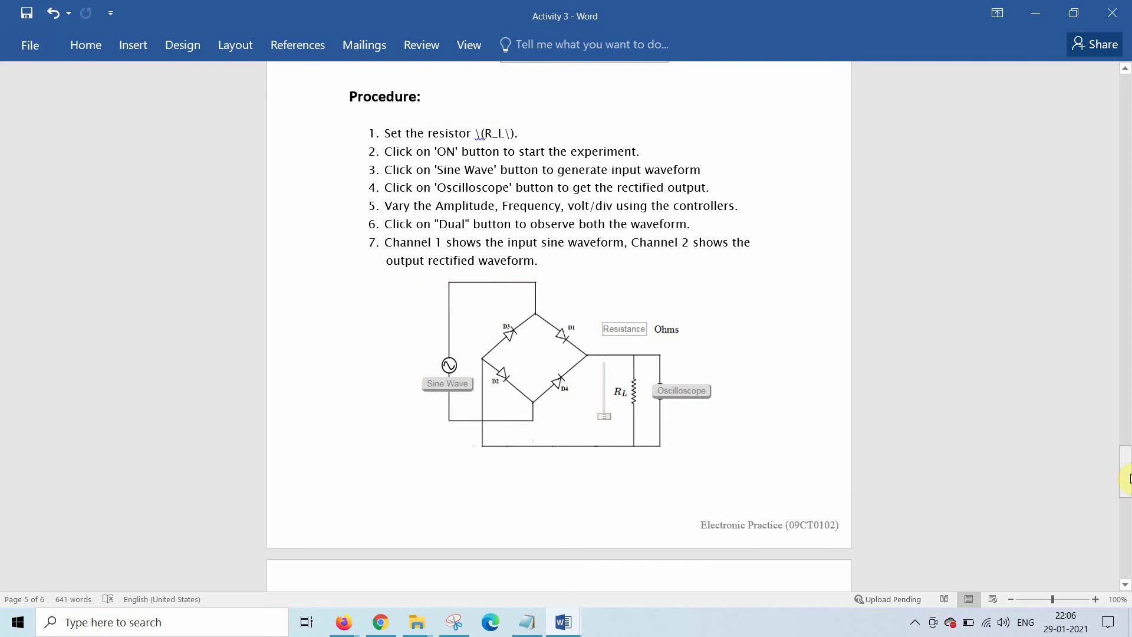
# Scroll down to the Output section's roll-number parameters, then back to the top of page 1.
pyautogui.moveTo(1129, 478); pyautogui.dragTo(1129, 521)
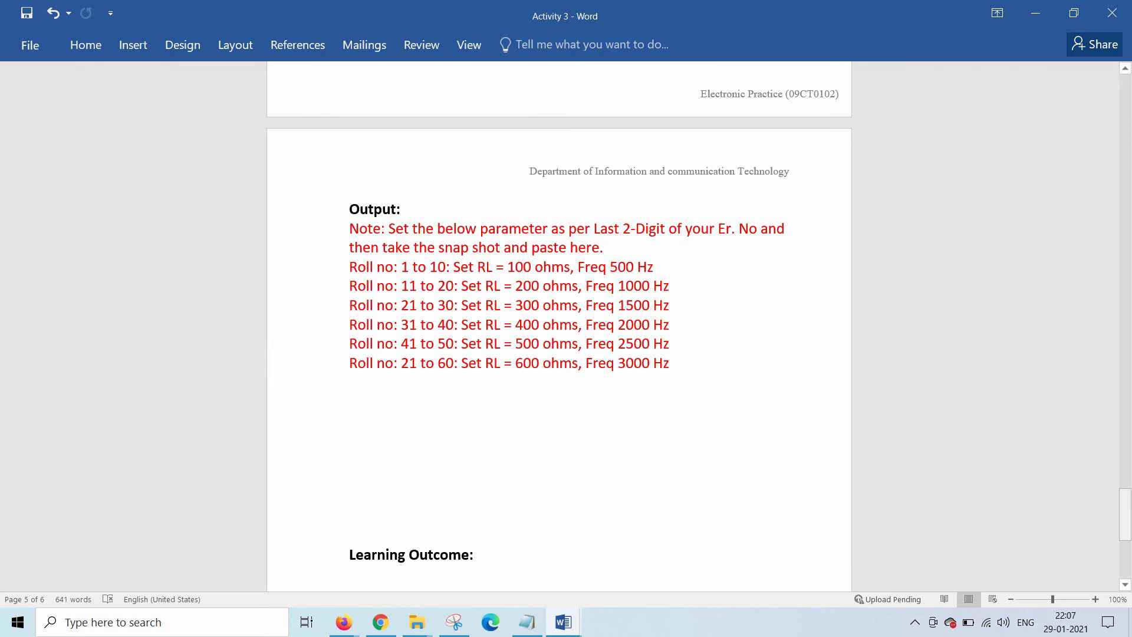
pyautogui.moveTo(1126, 514); pyautogui.dragTo(1126, 88)
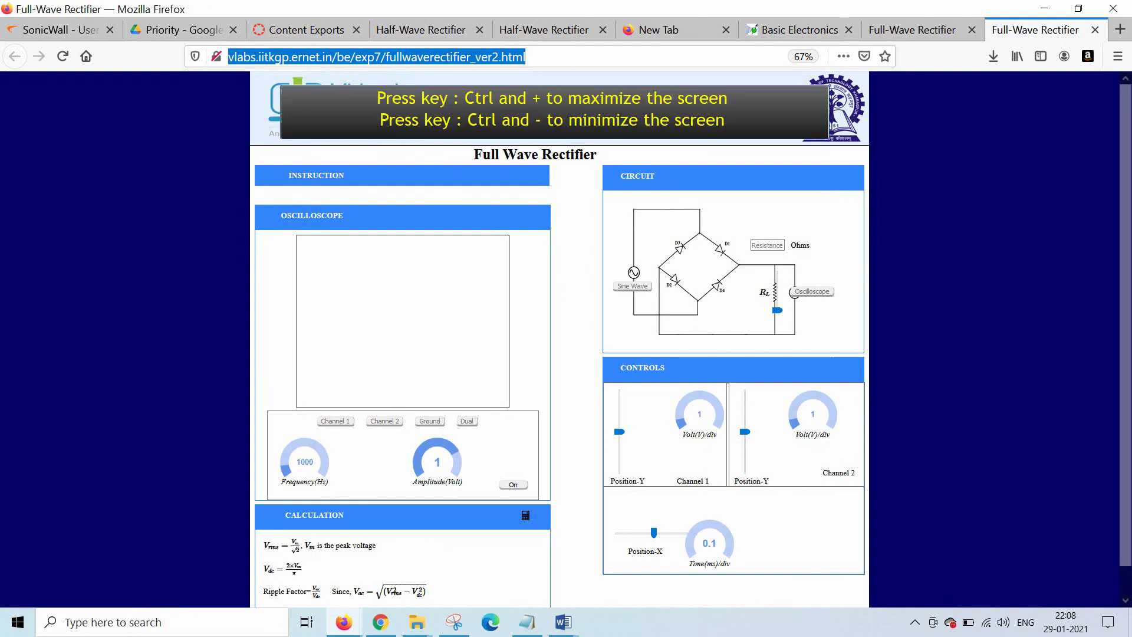
# Fit the simulator page, hide the INSTRUCTION panel, and set load resistor RL to 500 ohms.
pyautogui.hotkey('ctrl', '+')
pyautogui.hotkey('ctrl', '+')
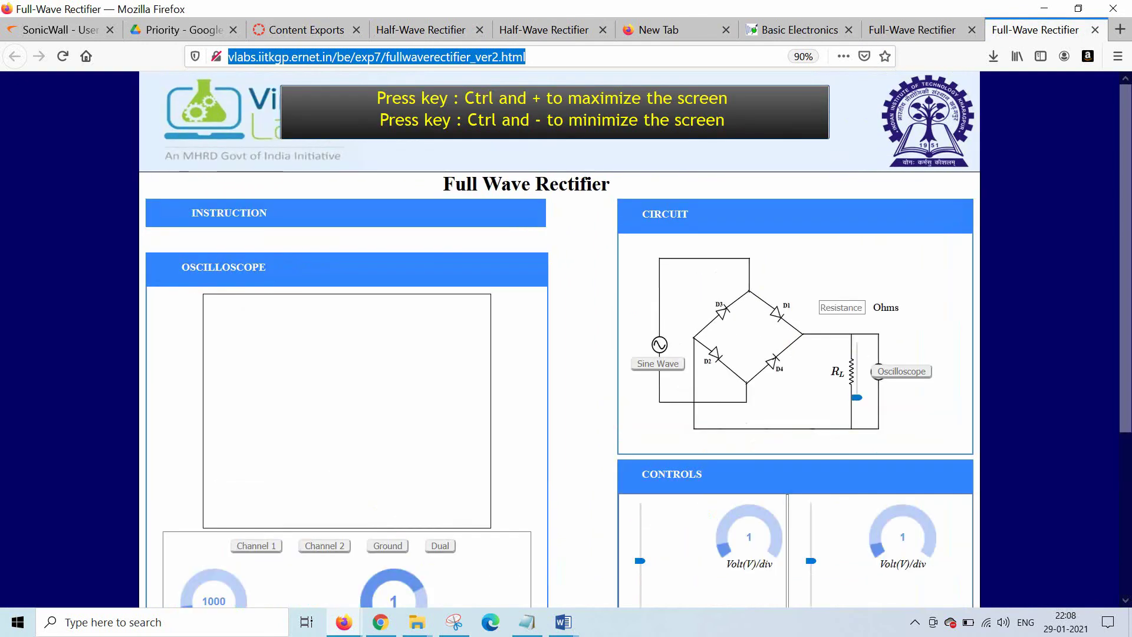
pyautogui.hotkey('ctrl', '-')
pyautogui.hotkey('ctrl', '-')
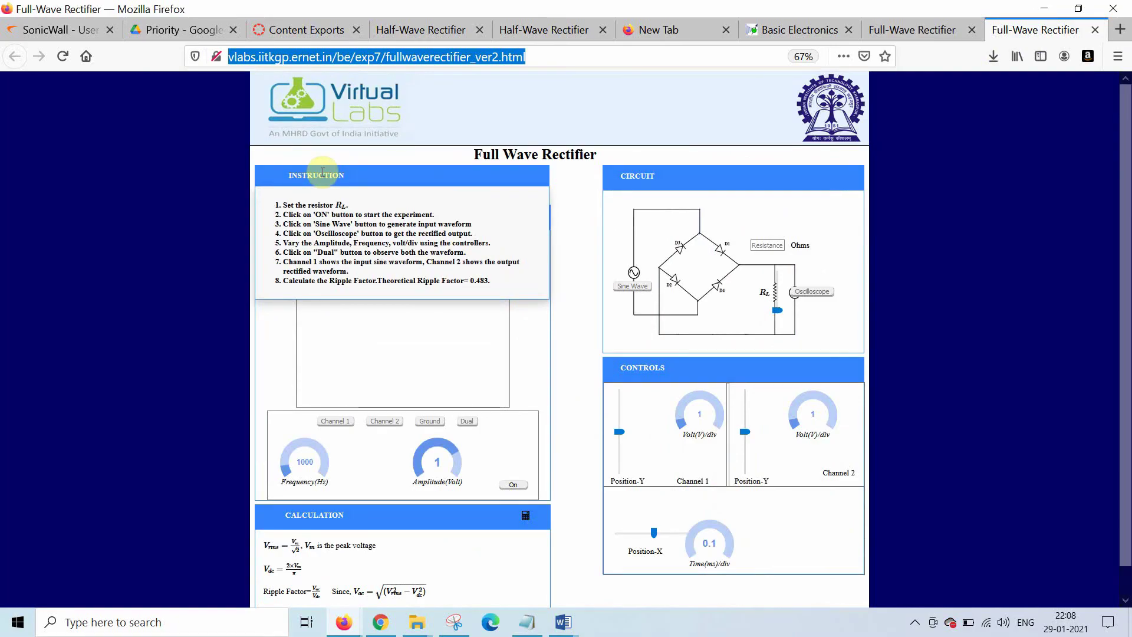
pyautogui.click(323, 172)
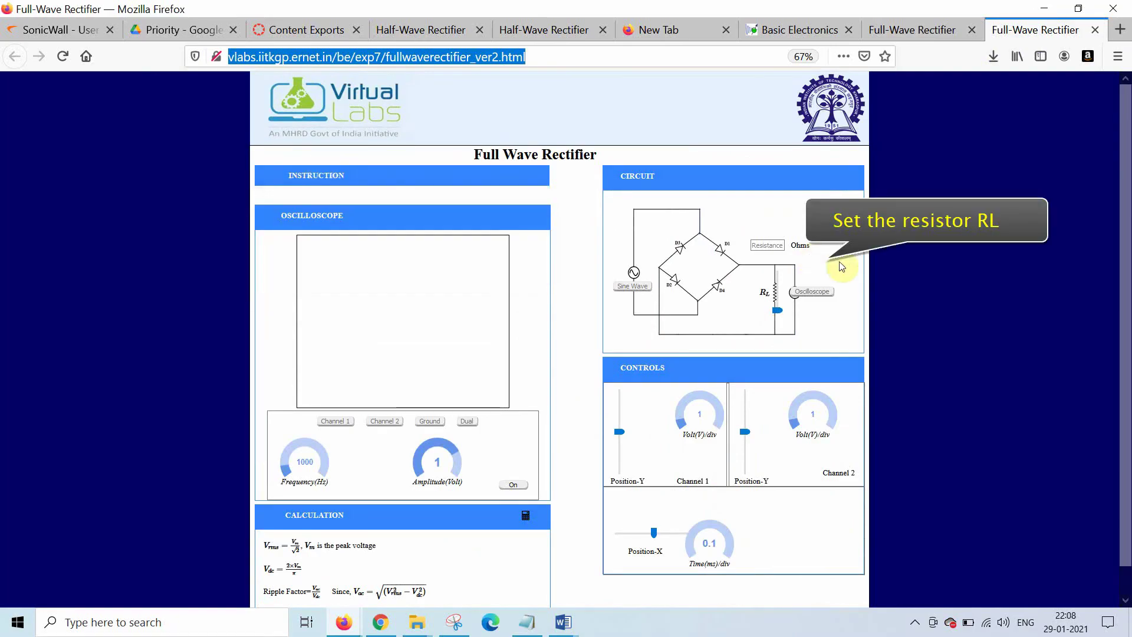
pyautogui.click(779, 294)
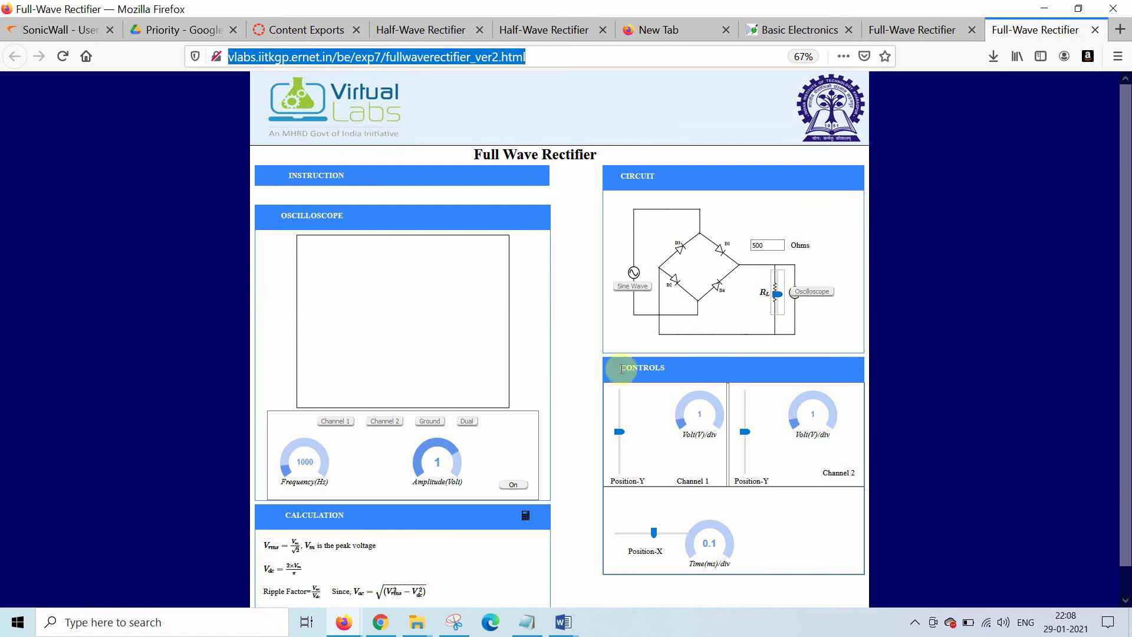
# Switch the experiment on and select a sine wave input.
pyautogui.click(515, 486)
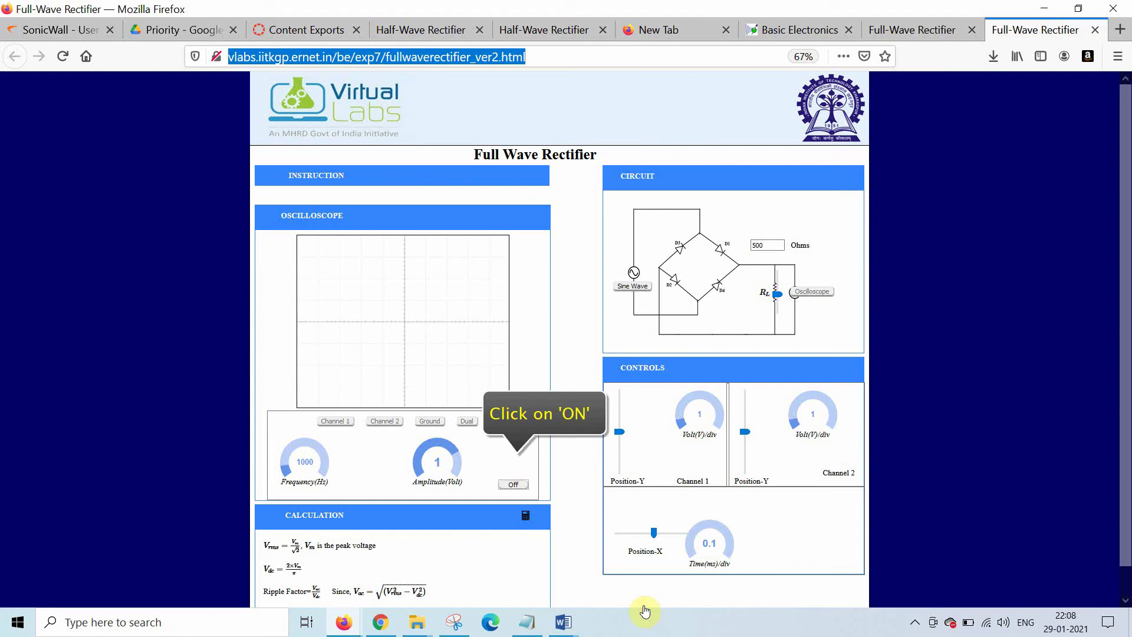
pyautogui.scroll(-1, 632, 283)
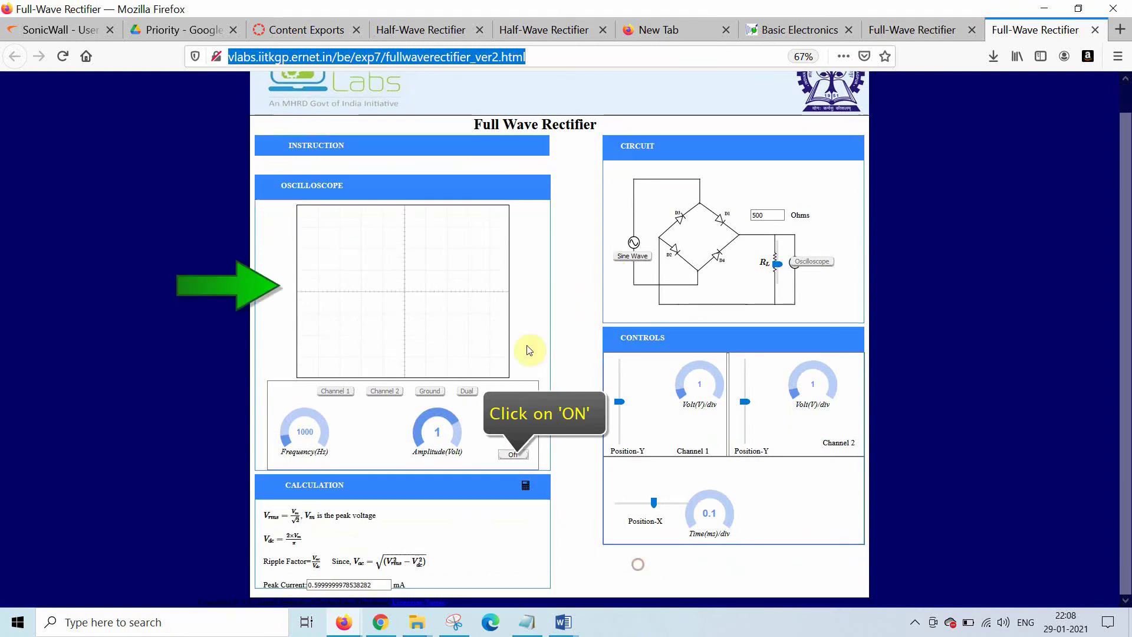
pyautogui.click(635, 245)
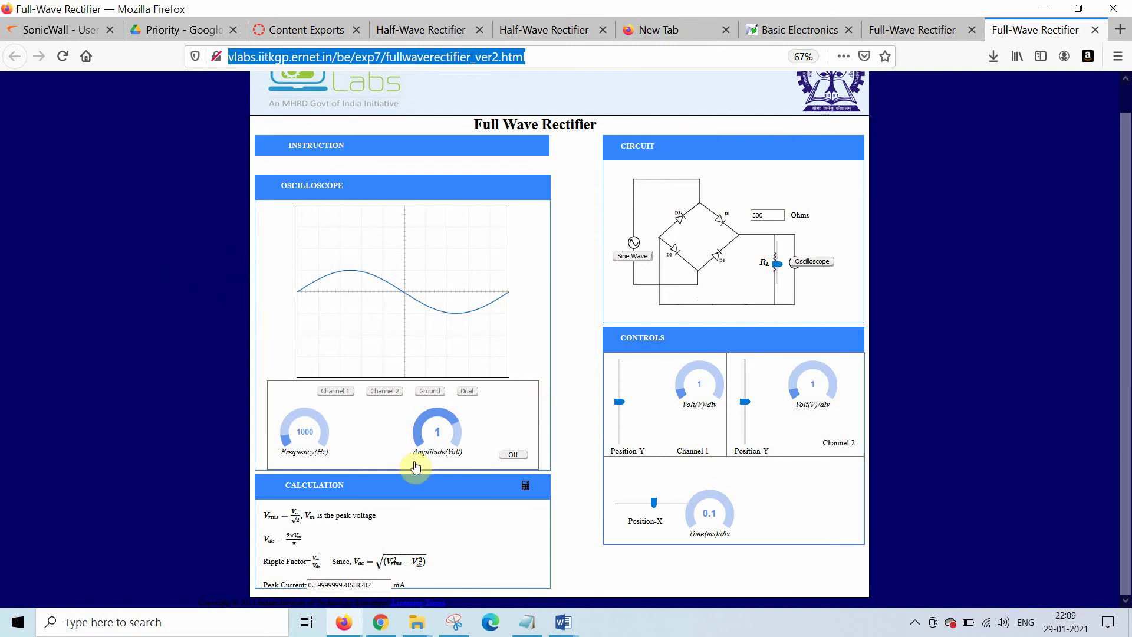
# Raise the input frequency to 3000 Hz and set the amplitude to 1.5 V.
pyautogui.click(286, 427)
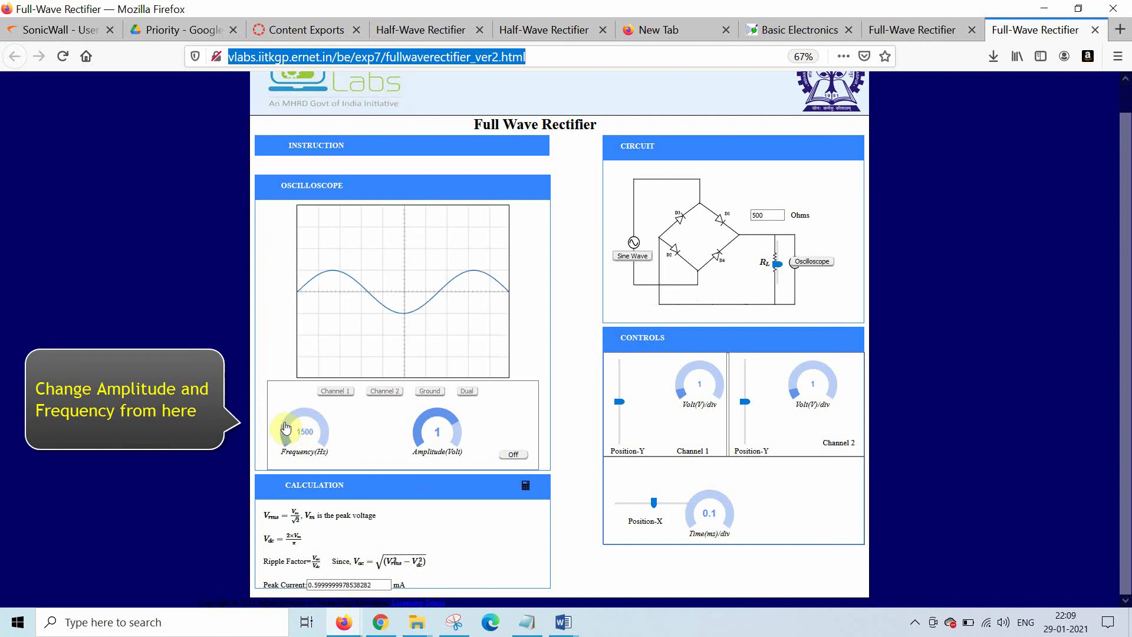
pyautogui.click(291, 423)
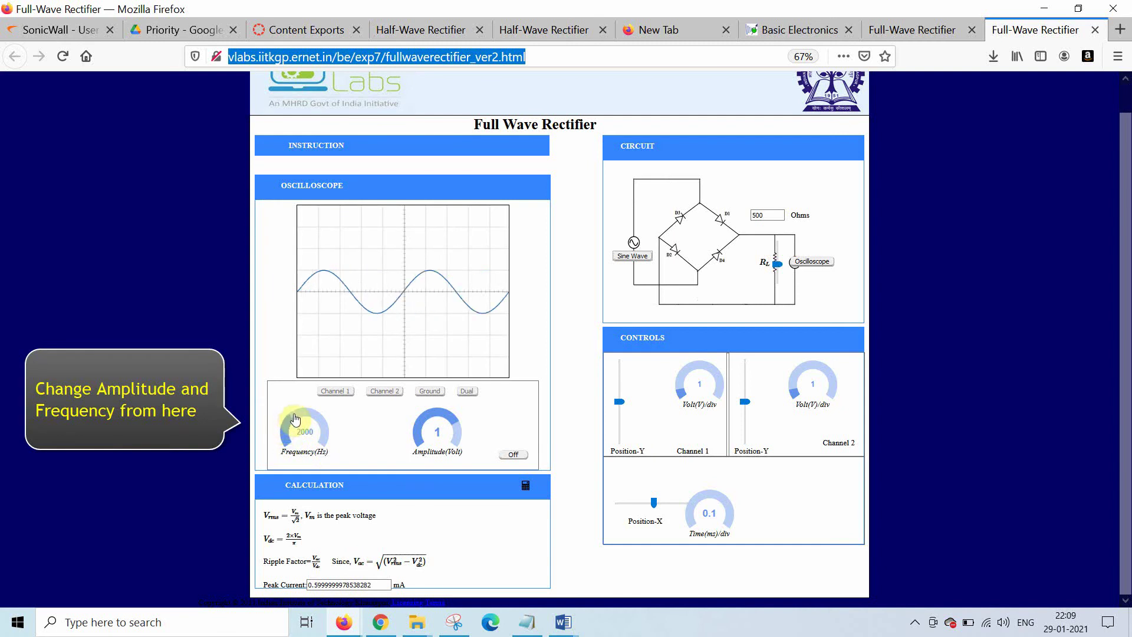
pyautogui.click(306, 420)
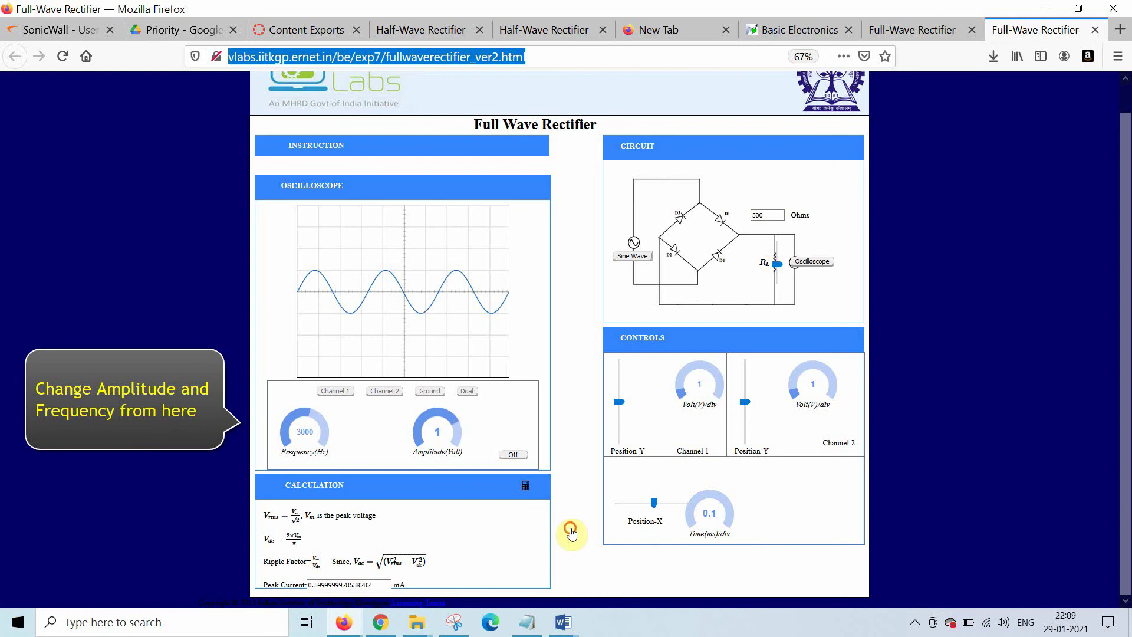
pyautogui.scroll(5, 454, 435)
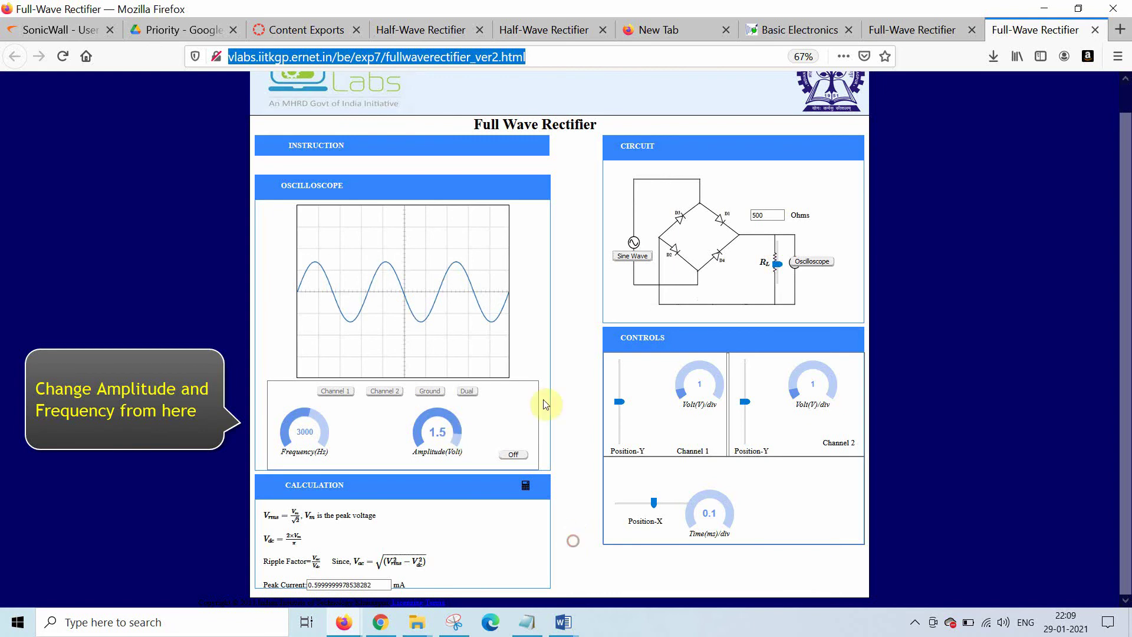
# Set Channel 1 to 0.7 V/div and Channel 2 to 1.8 V/div, leaving Time/div at 0.1 ms.
pyautogui.click(684, 383)
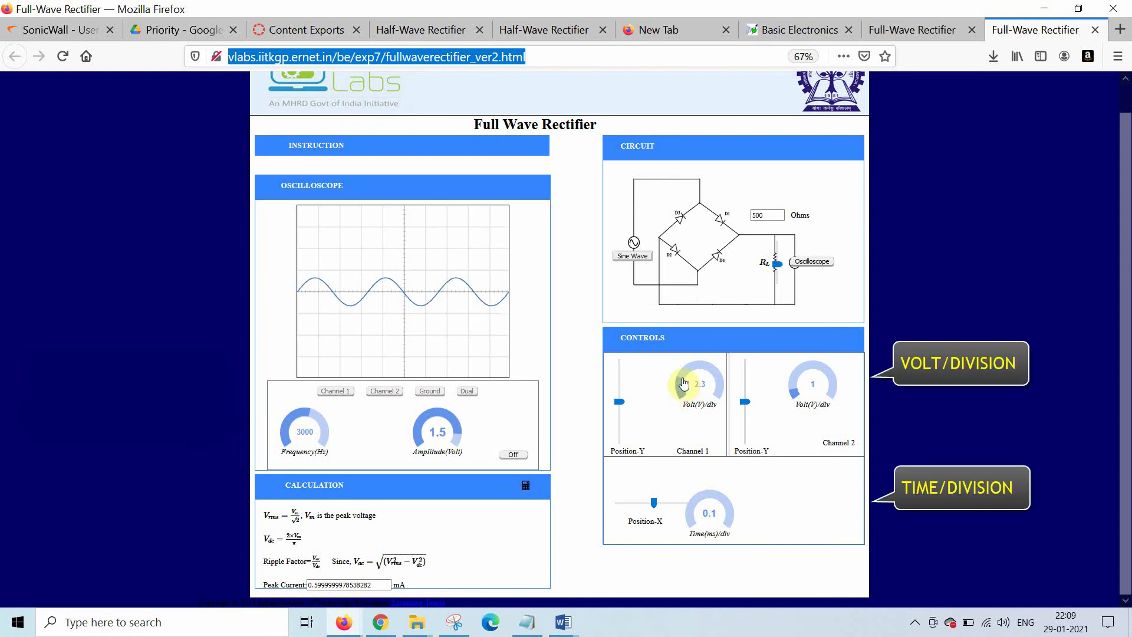
pyautogui.scroll(-10, 685, 384)
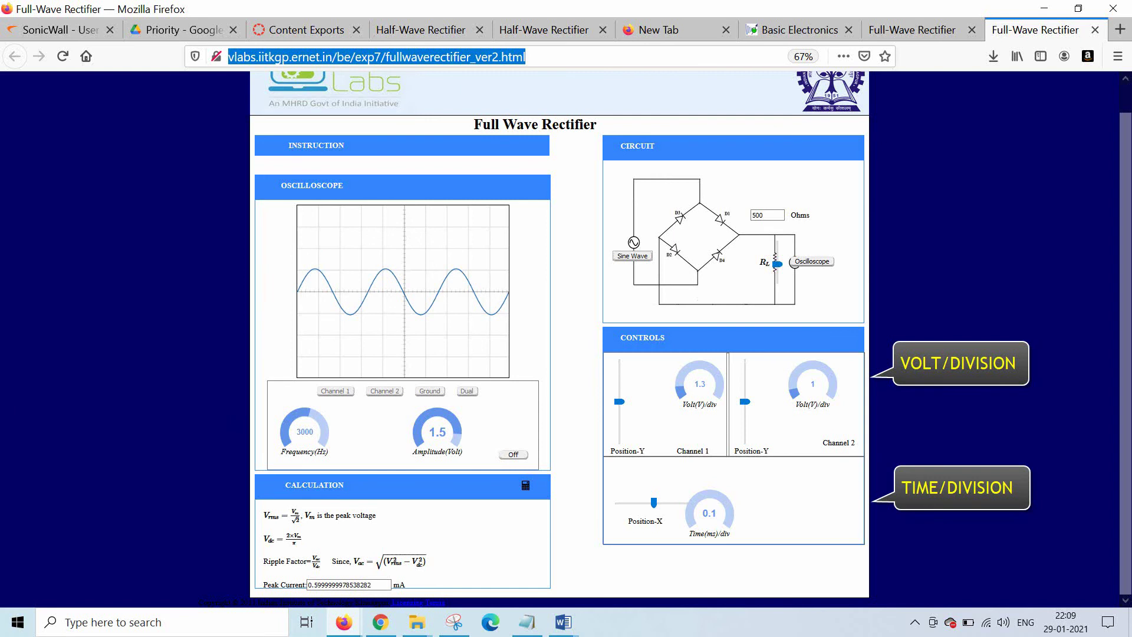
pyautogui.scroll(8, 790, 386)
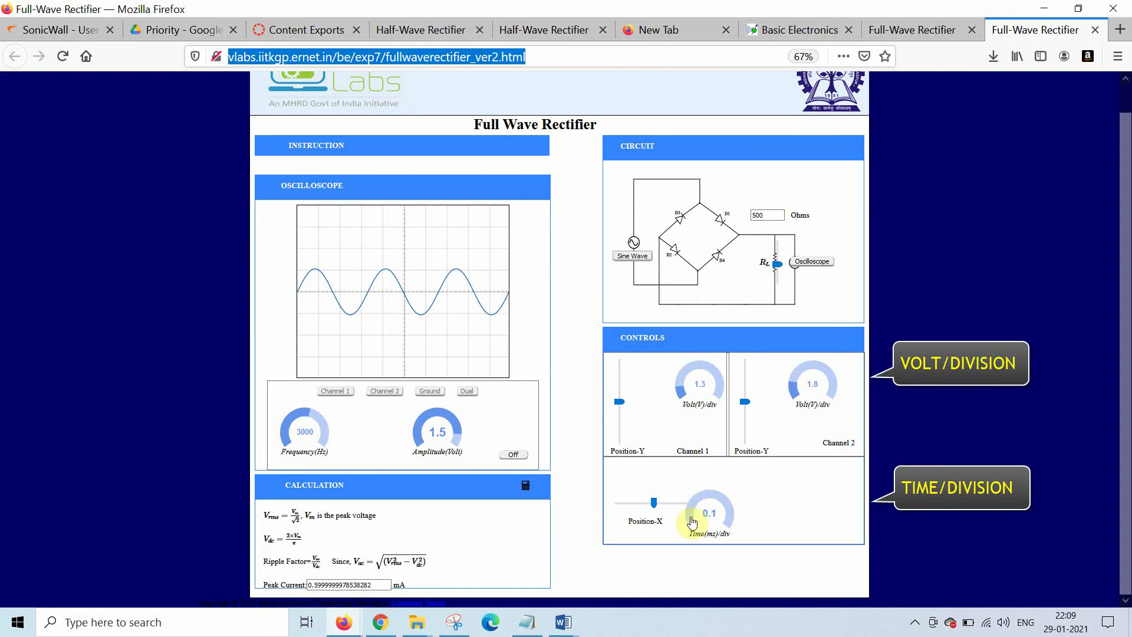
pyautogui.scroll(15, 693, 522)
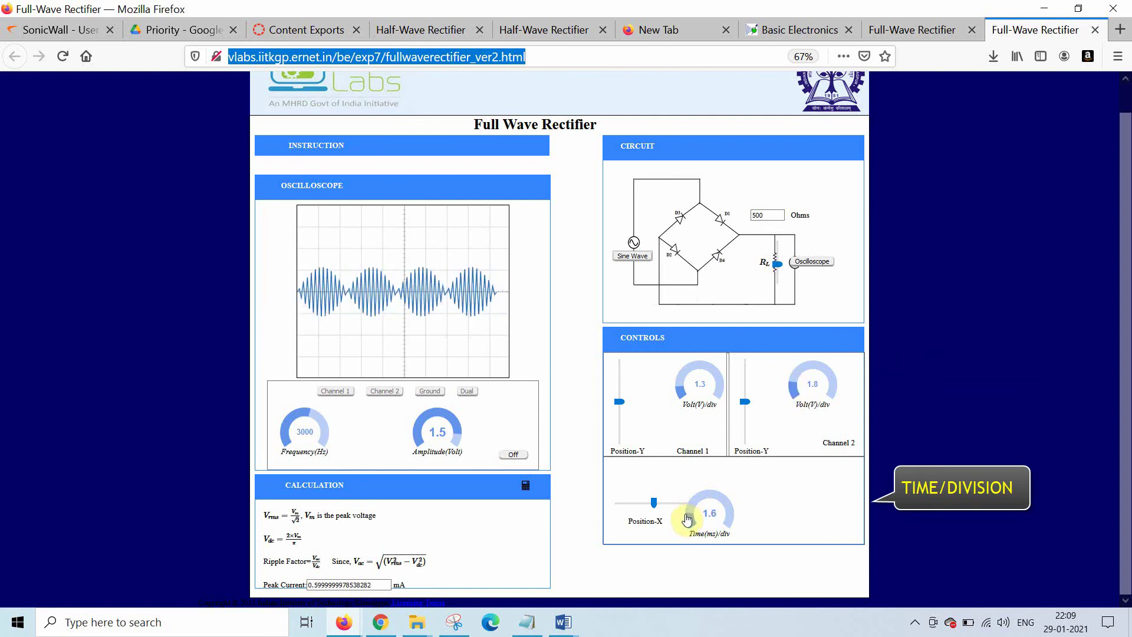
pyautogui.scroll(-15, 688, 522)
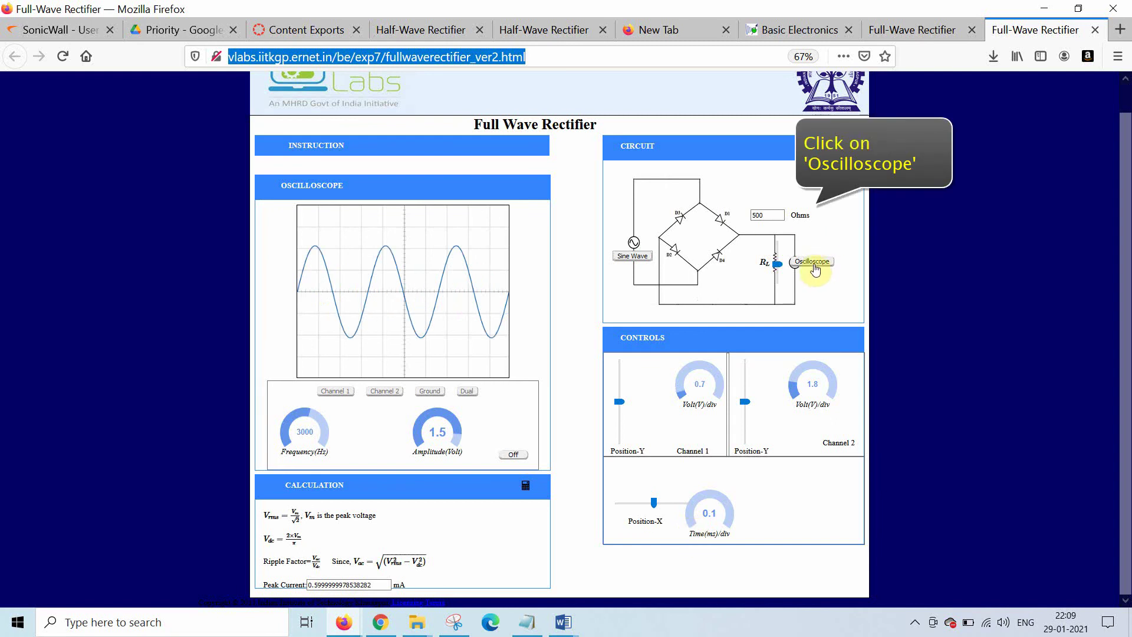
# Show the rectified output in Dual mode and shift channel 1's trace vertically.
pyautogui.click(816, 270)
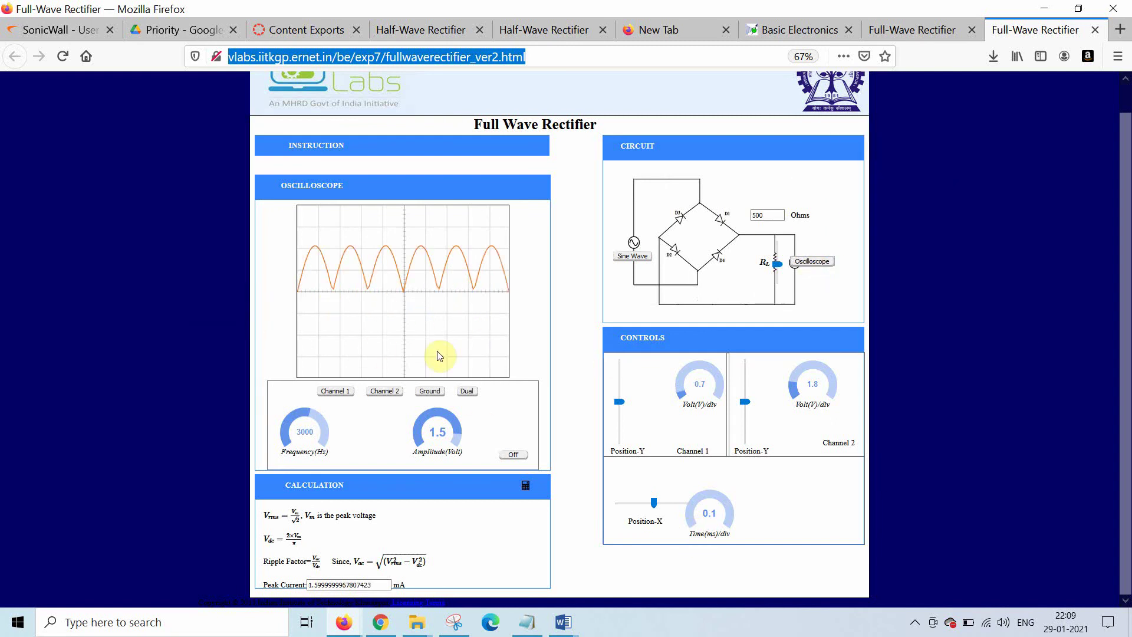
pyautogui.click(468, 391)
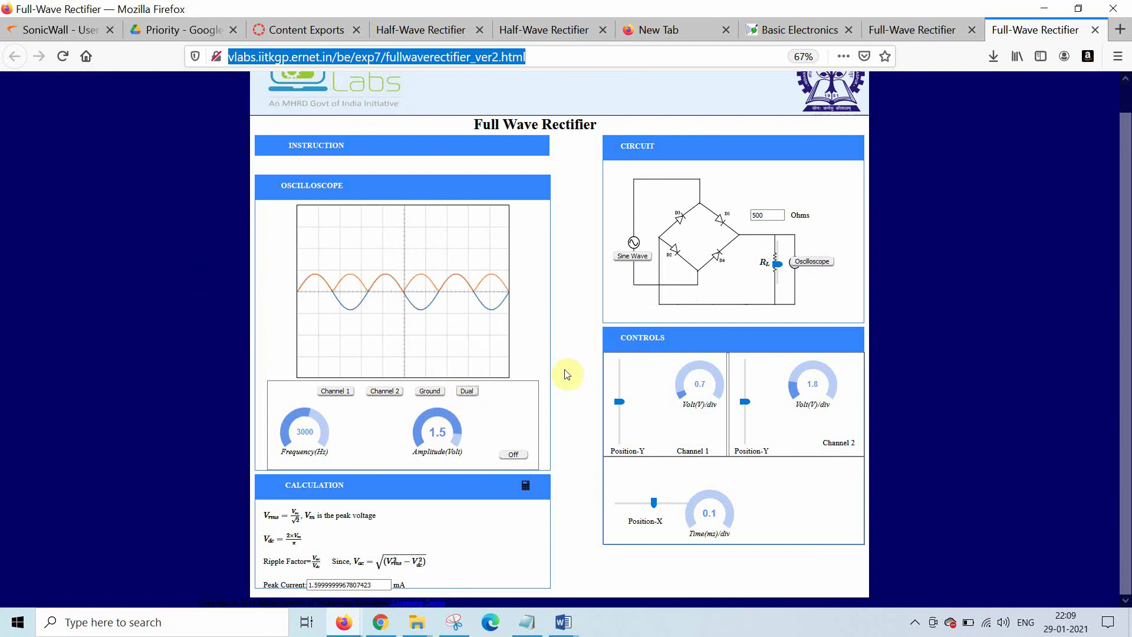
pyautogui.click(619, 403)
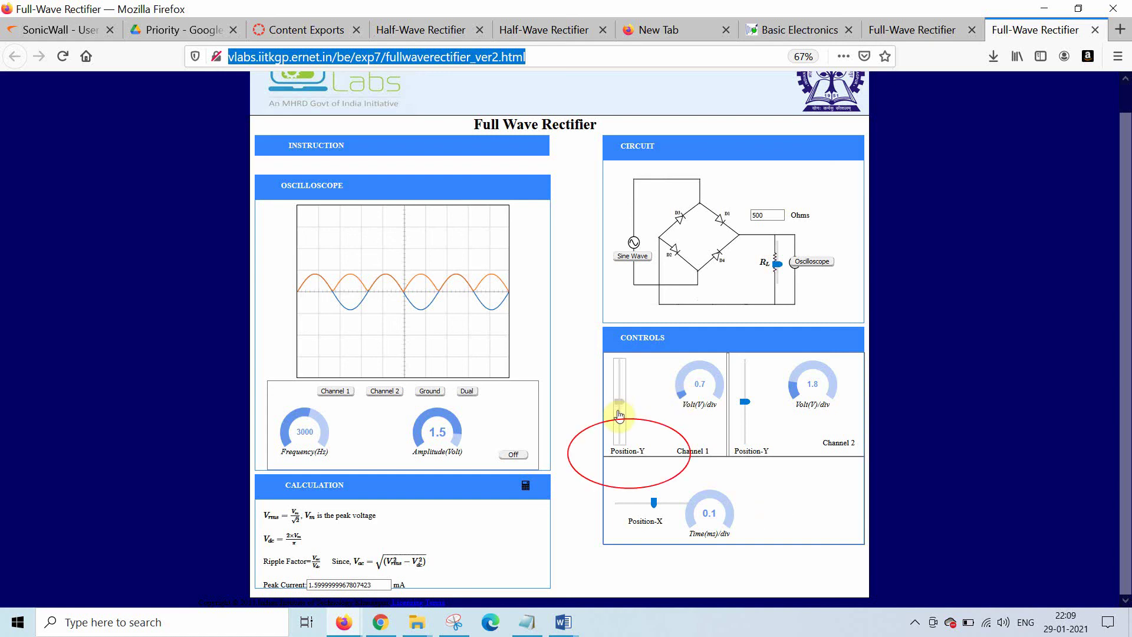
pyautogui.moveTo(619, 404); pyautogui.dragTo(619, 419)
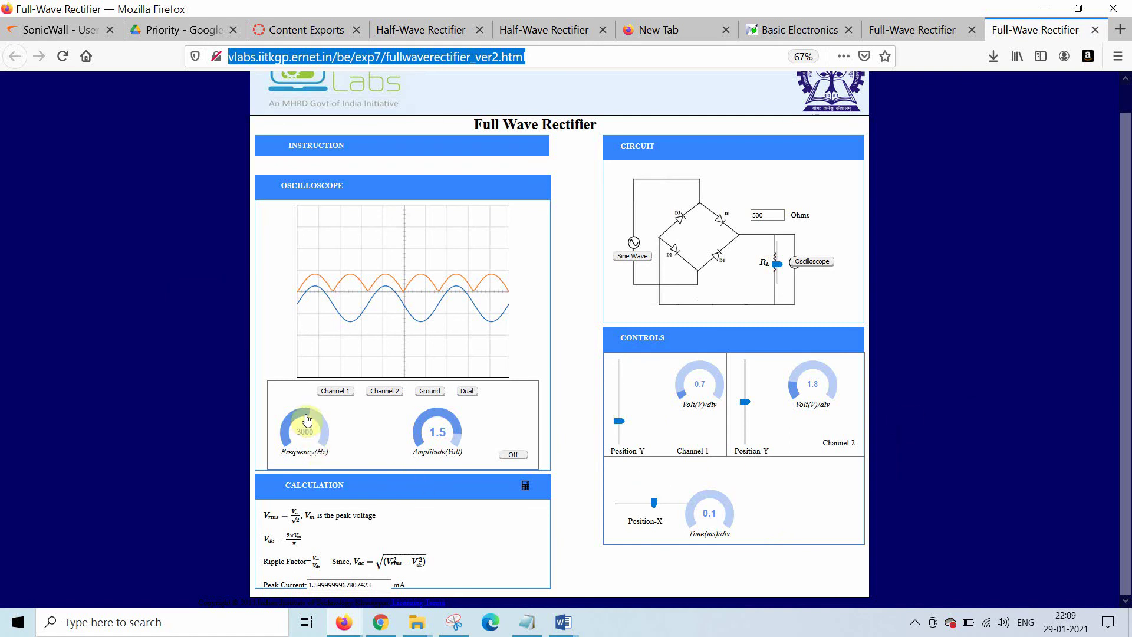
# Set the input signal frequency to 2500 Hz.
pyautogui.click(291, 429)
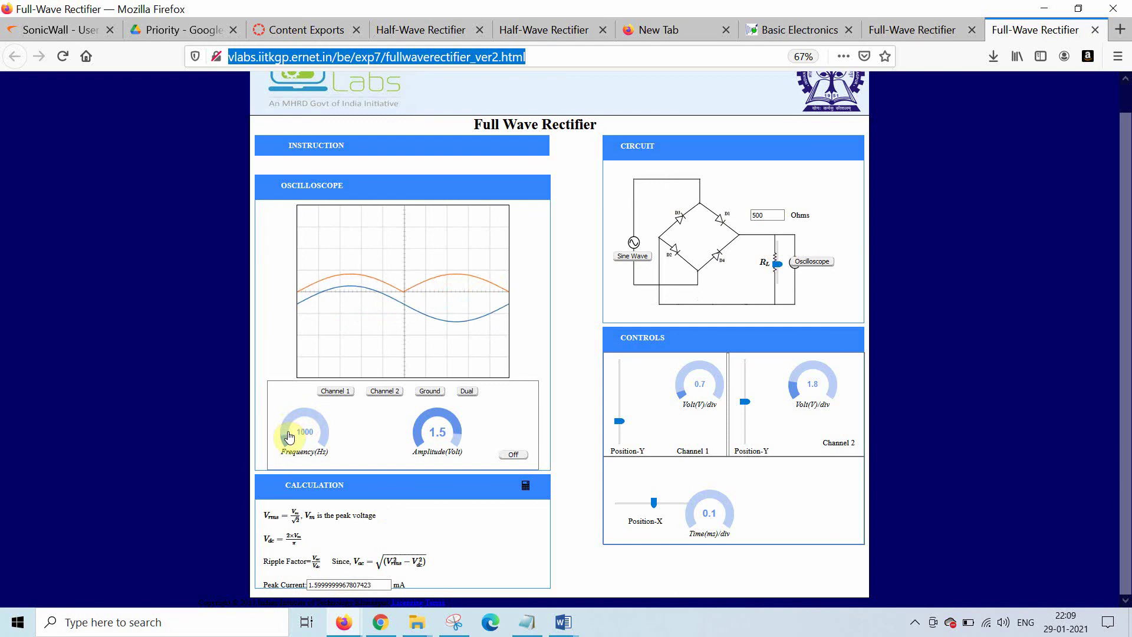
pyautogui.moveTo(292, 429); pyautogui.dragTo(287, 432)
pyautogui.click(287, 431)
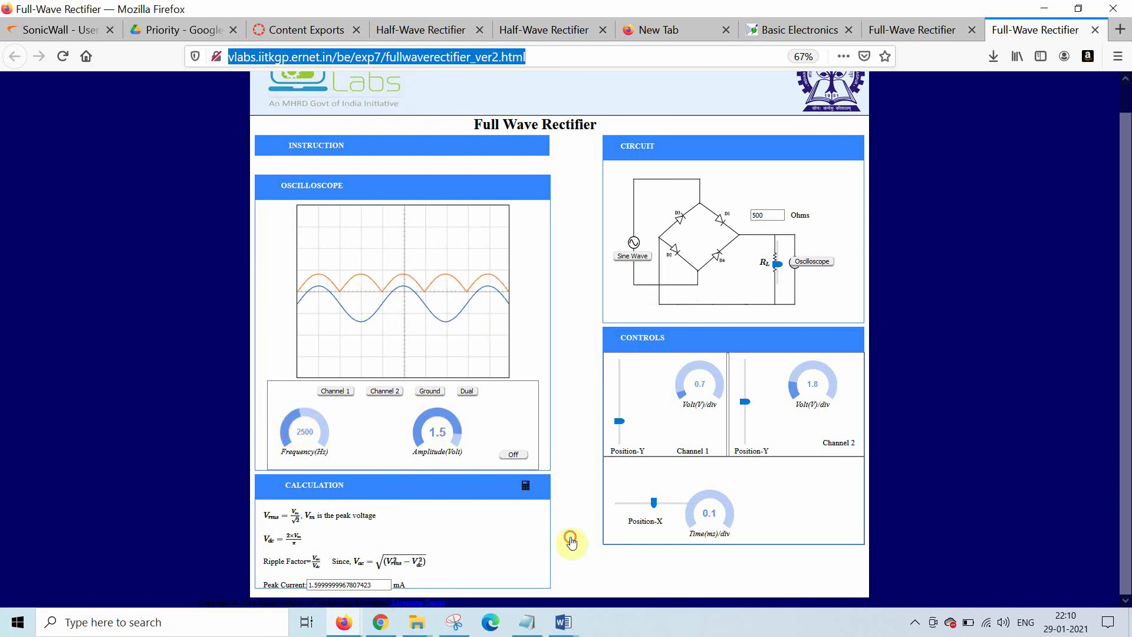
# Raise the amplitude to 2 V and snip the Full Wave Rectifier simulator page.
pyautogui.click(460, 435)
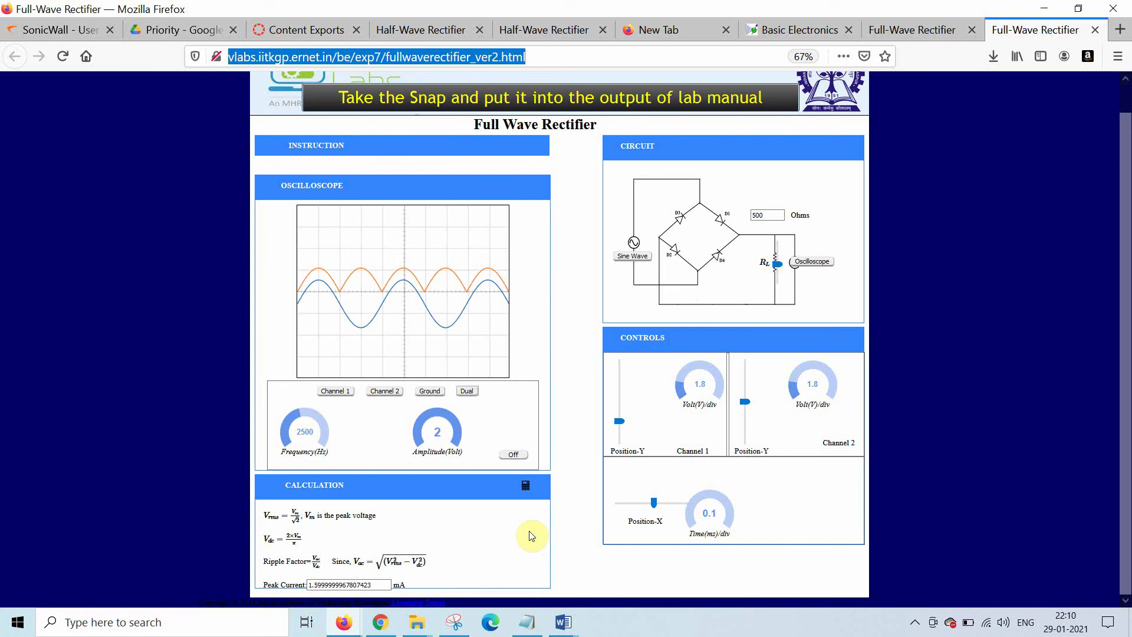
pyautogui.click(459, 626)
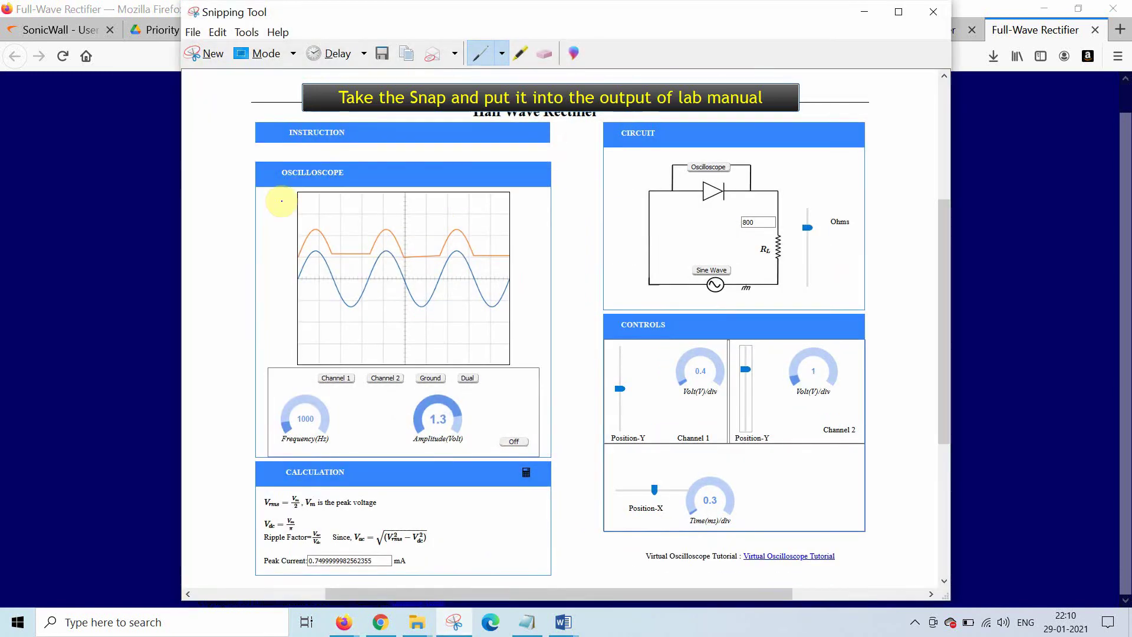
pyautogui.click(203, 54)
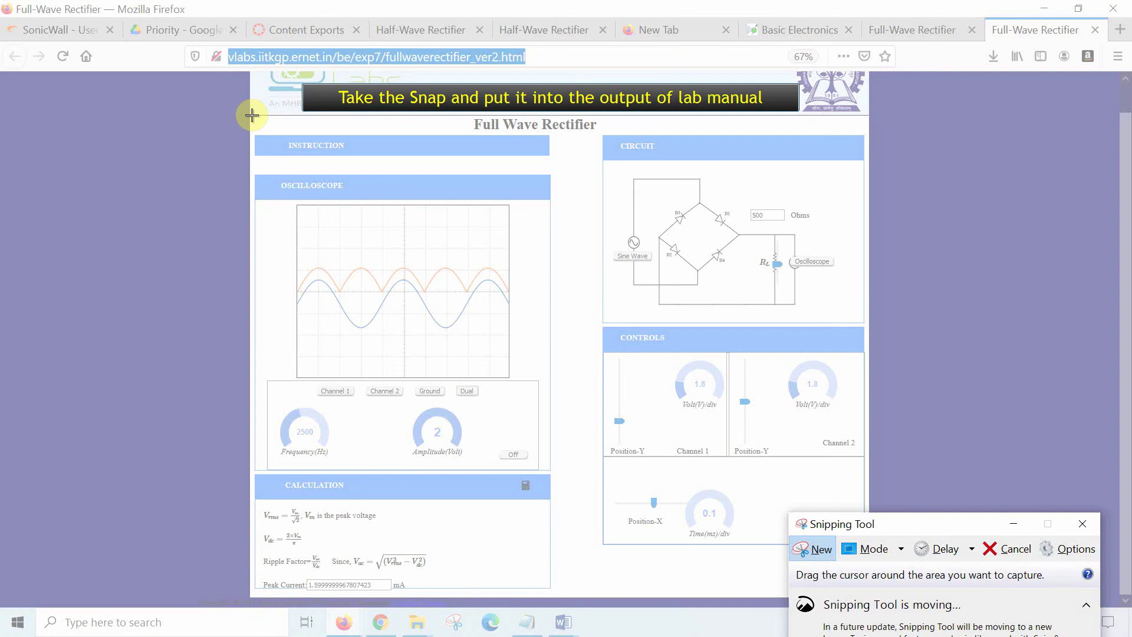
pyautogui.moveTo(252, 115); pyautogui.dragTo(871, 594)
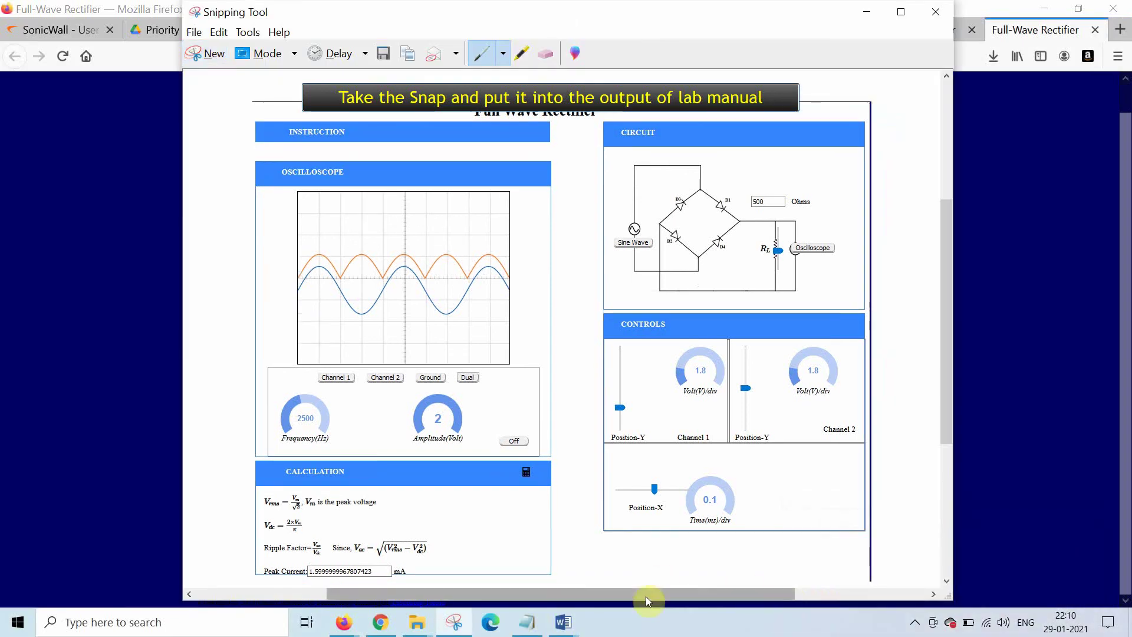
# Paste the oscilloscope snip into Activity 2's Output section, right after the '3000 Hz' parameter.
pyautogui.moveTo(561, 625)
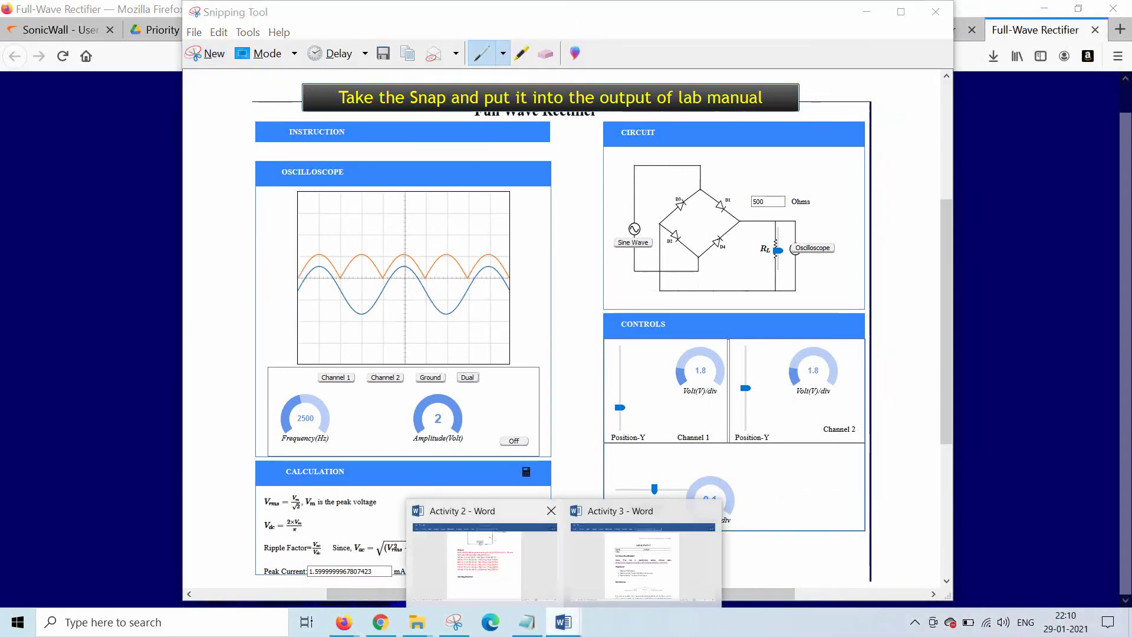
pyautogui.click(501, 560)
pyautogui.press('Right')
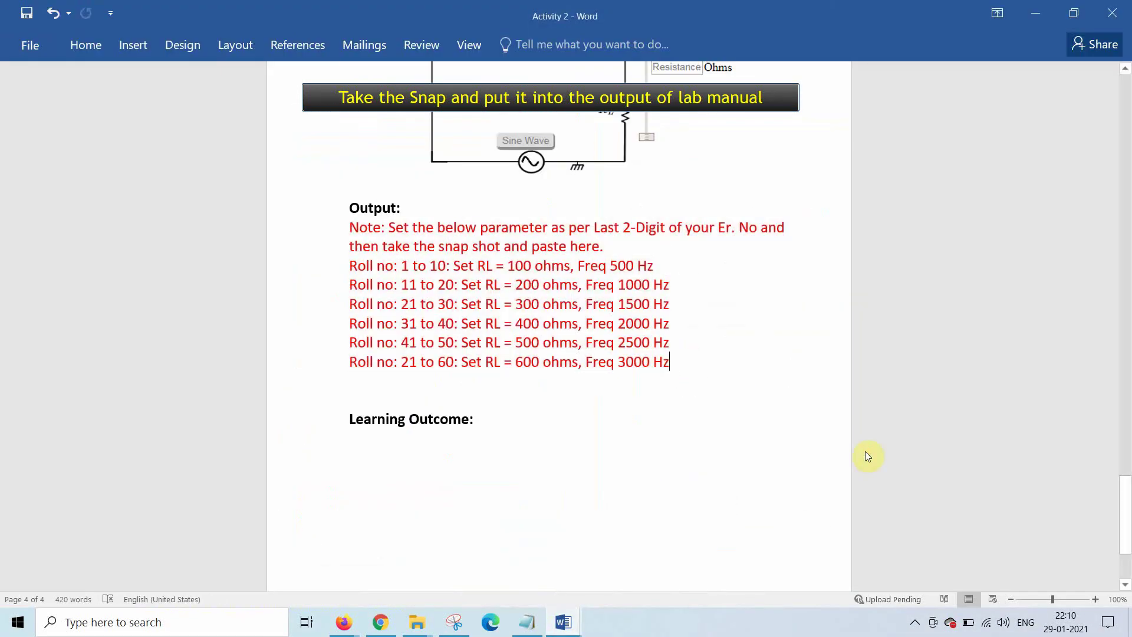
pyautogui.hotkey('ctrl', 'v')
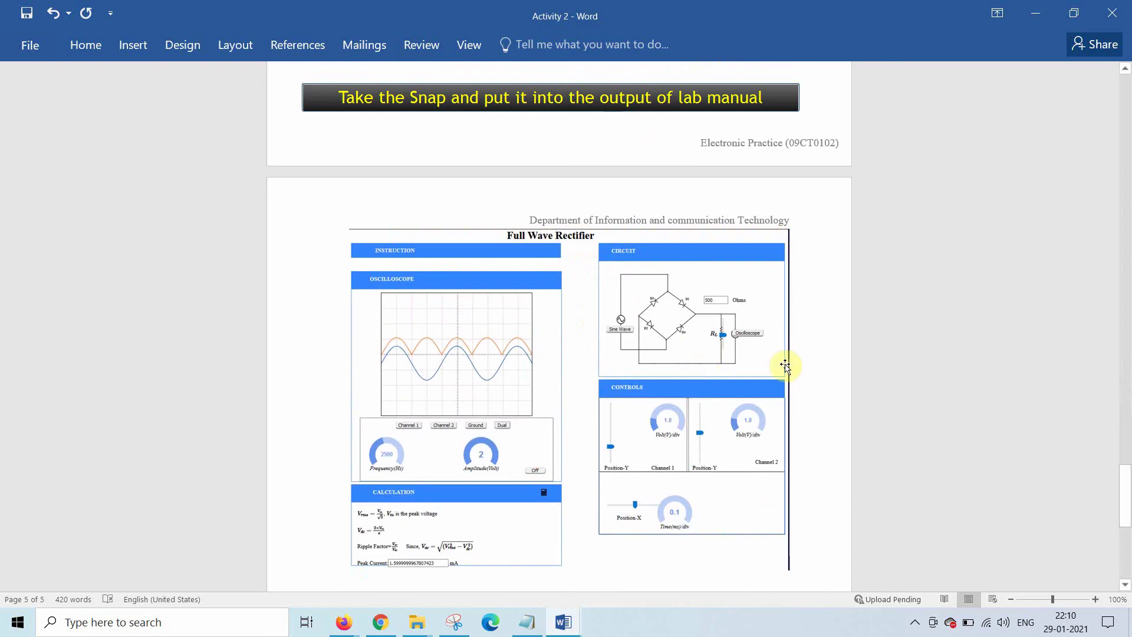
pyautogui.moveTo(1126, 476)
pyautogui.mouseDown()
pyautogui.moveTo(1127, 522)
pyautogui.moveTo(1127, 490)
pyautogui.mouseUp()
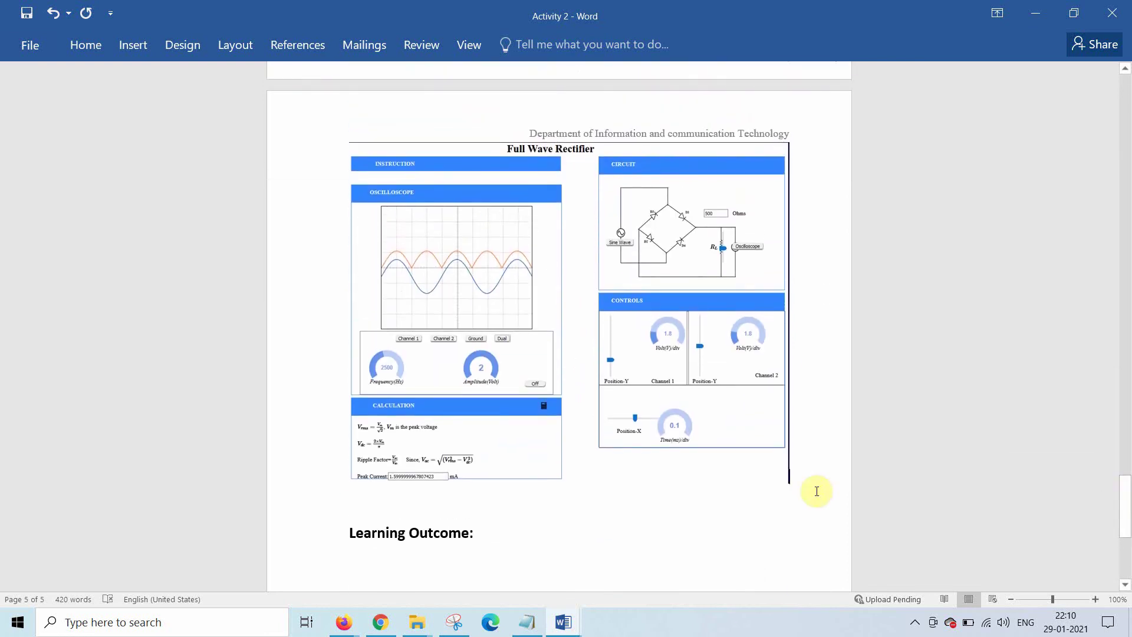
pyautogui.moveTo(564, 622)
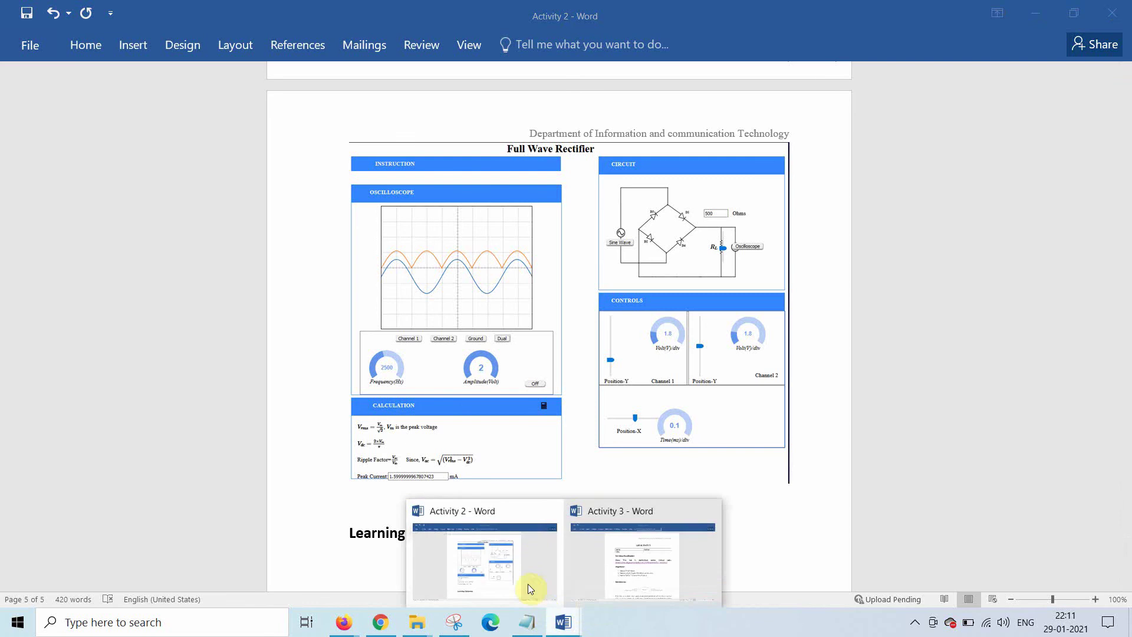